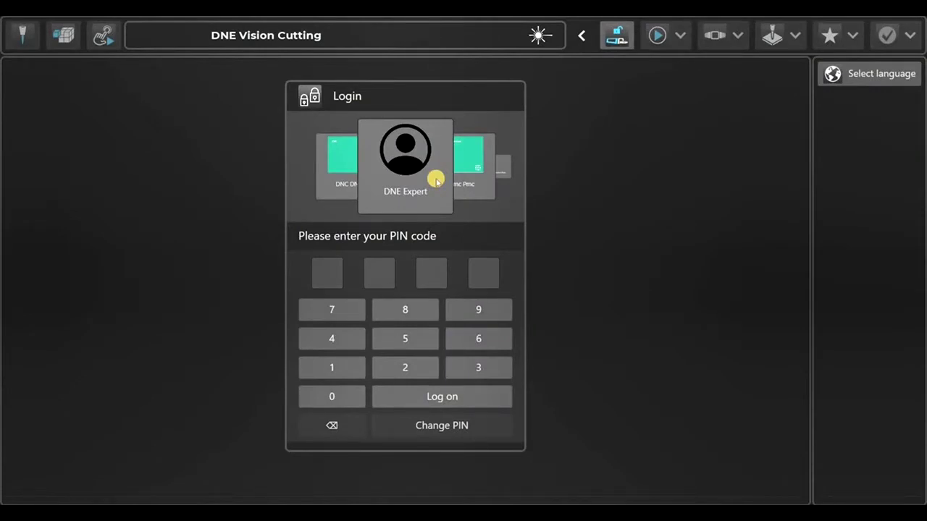
# Log in to DNE Vision Cutting with the DNE Expert user profile
pyautogui.click(324, 172)
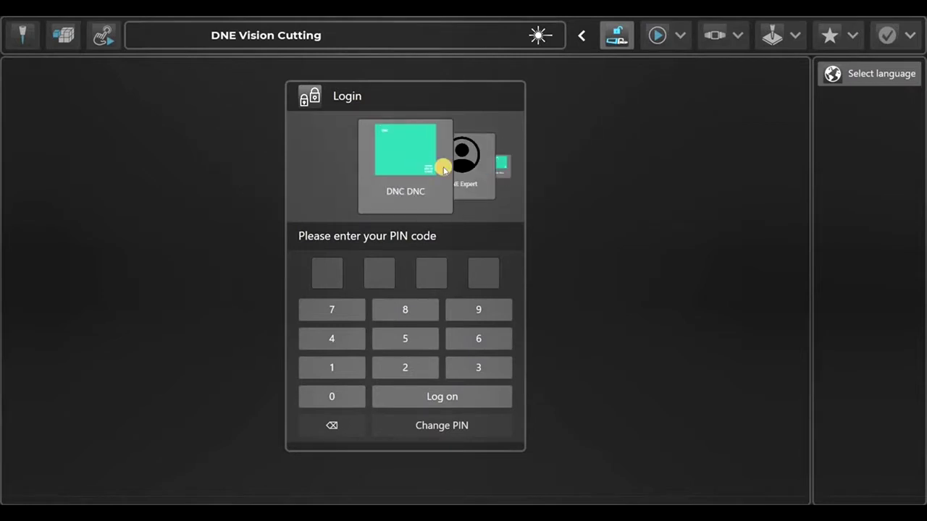
pyautogui.click(459, 166)
pyautogui.click(351, 168)
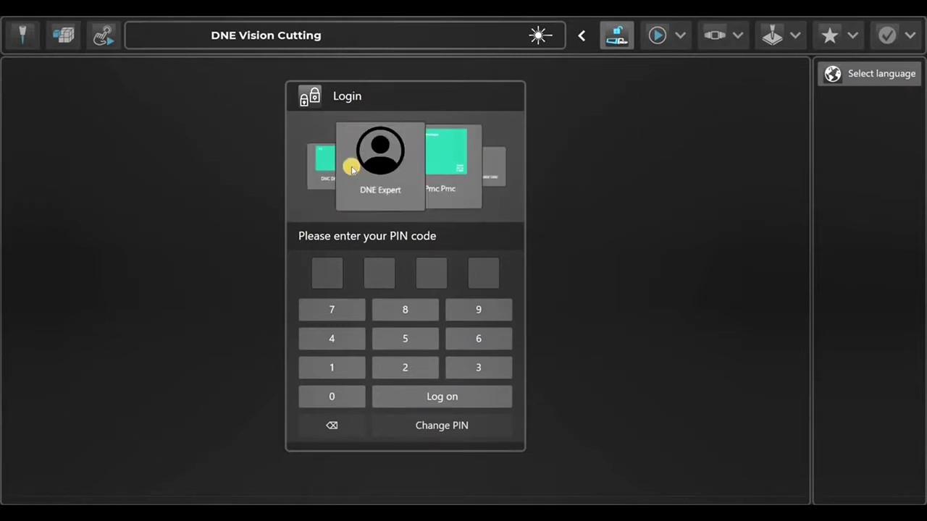
pyautogui.click(467, 399)
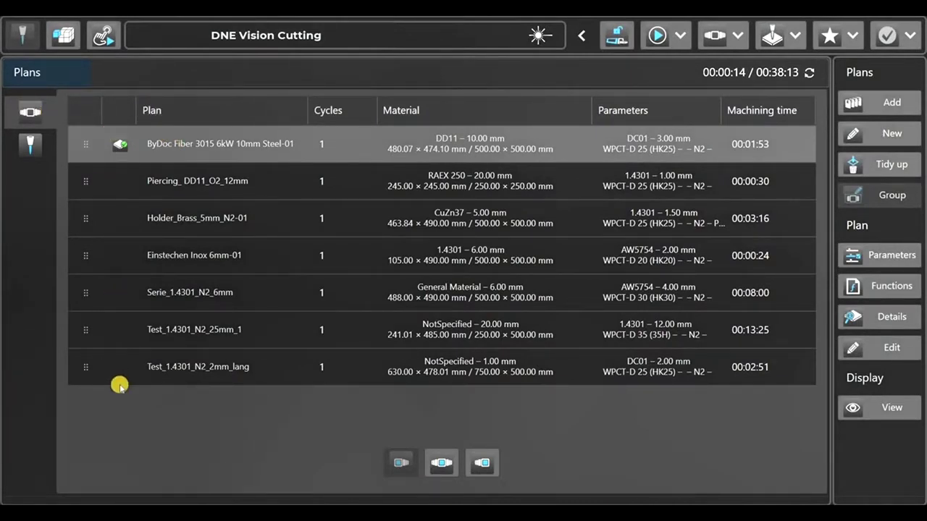
# Move the Piercing_DD11_O2_12mm plan down below Holder_Brass_5mm_N2-01 in the plans list
pyautogui.click(32, 146)
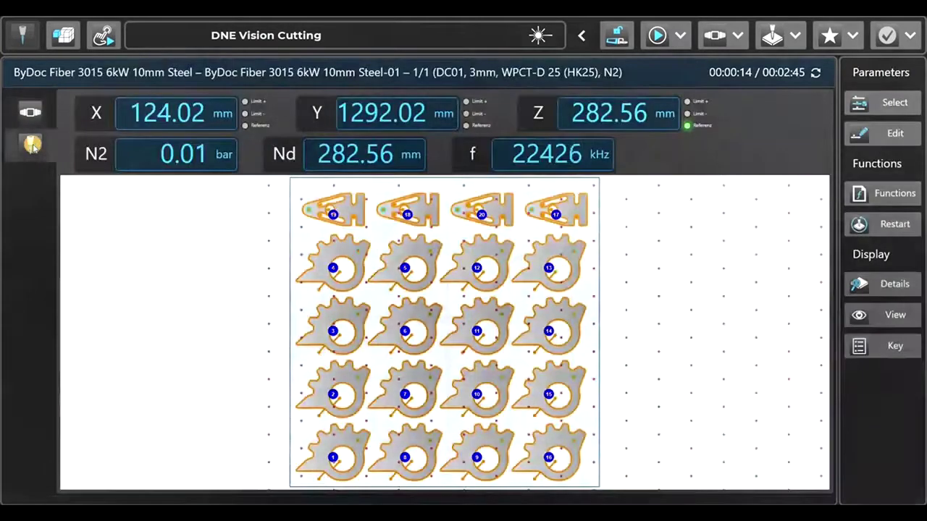
pyautogui.click(31, 111)
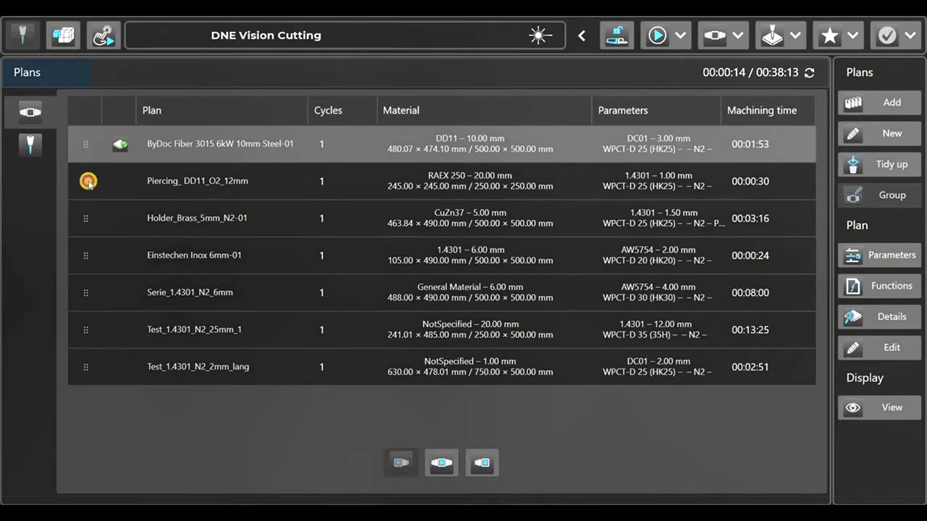
pyautogui.moveTo(88, 182)
pyautogui.mouseDown()
pyautogui.moveTo(104, 287)
pyautogui.moveTo(104, 257)
pyautogui.mouseUp()
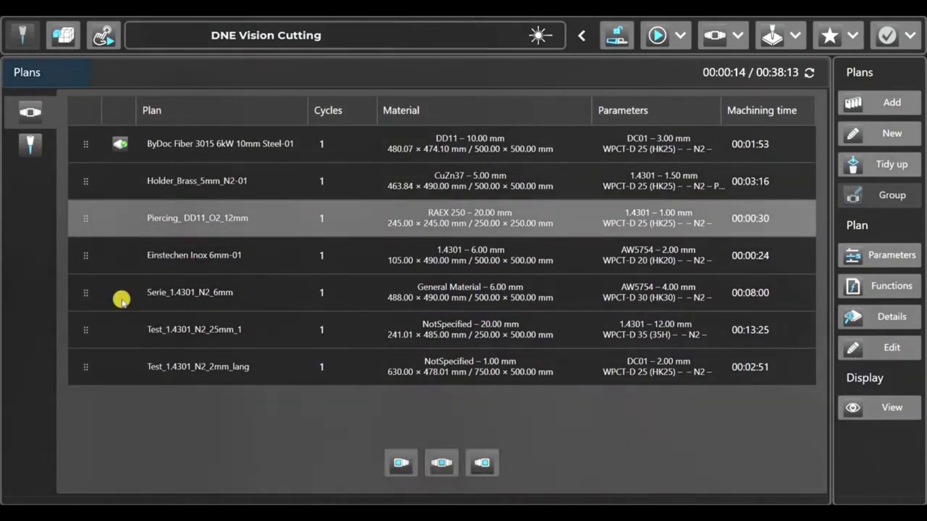
# Add the 1mm_DC_N2.bvc job from ByFiber > Hausmesse 2020 as a new plan
pyautogui.click(862, 107)
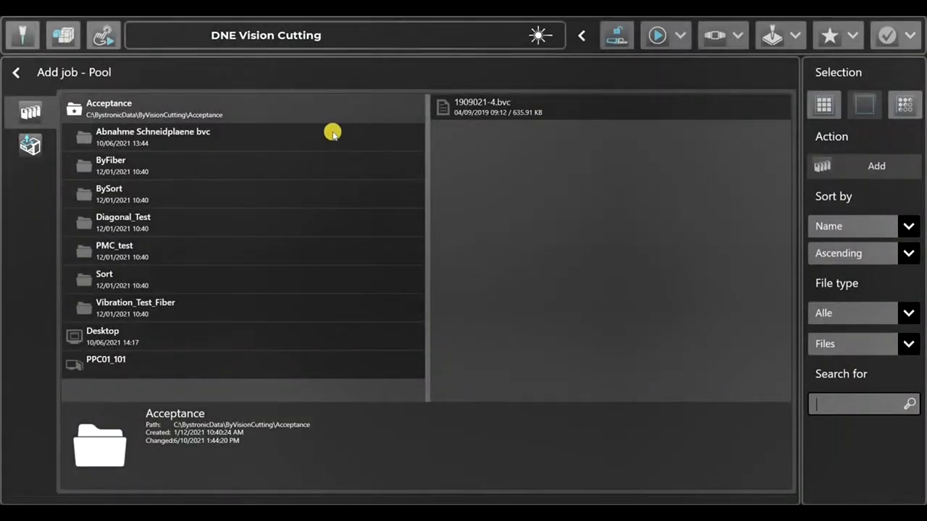
pyautogui.click(245, 164)
pyautogui.click(255, 191)
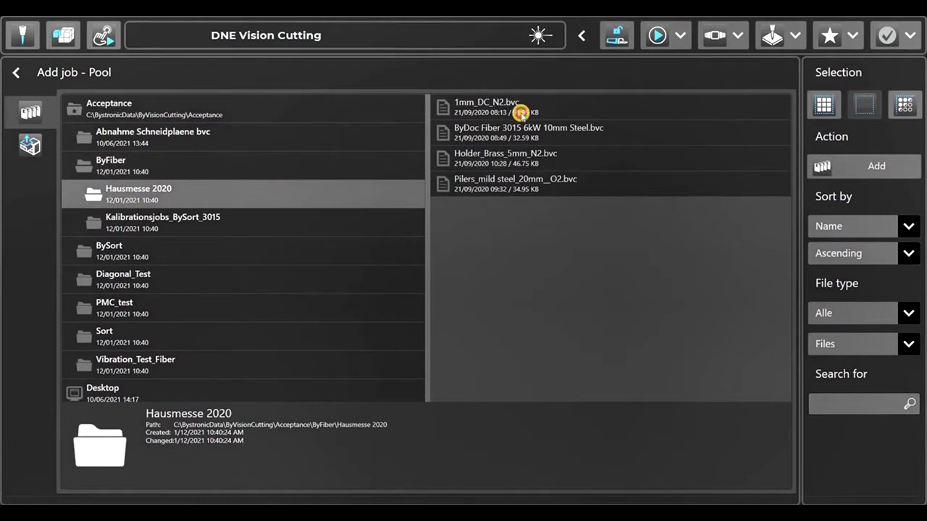
pyautogui.click(521, 112)
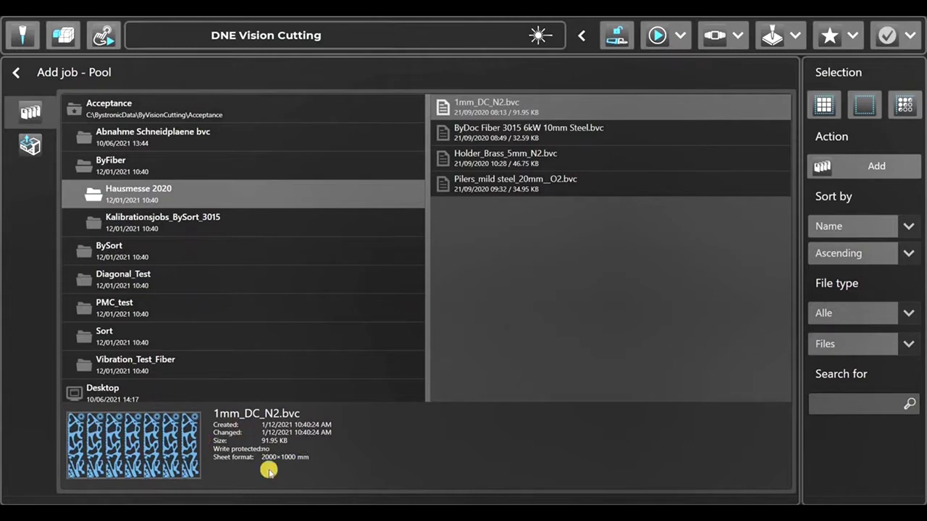
pyautogui.click(820, 174)
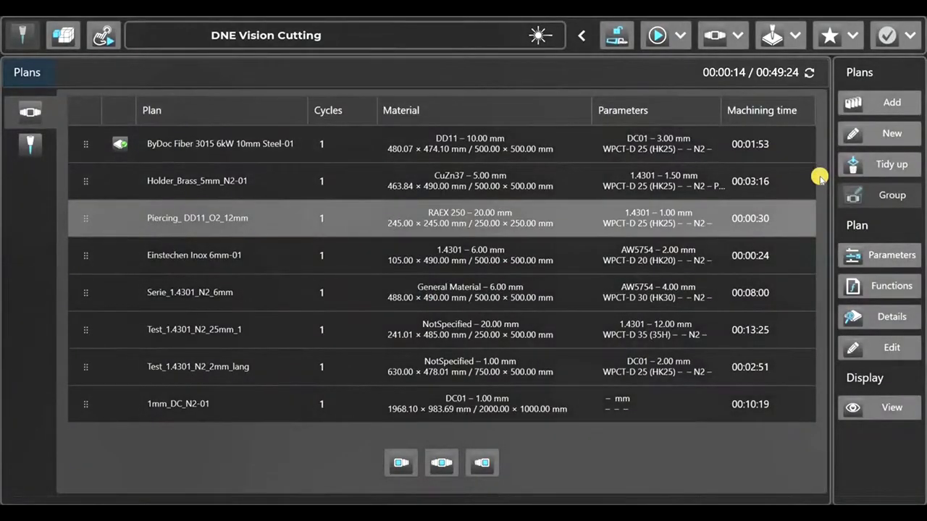
# Move the new 1mm_DC_N2-01 plan up to second place in the list
pyautogui.click(277, 395)
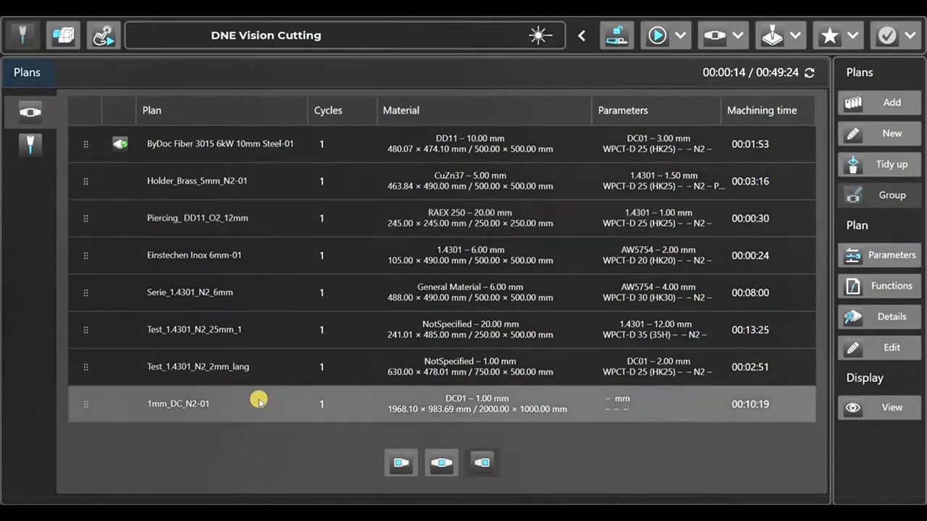
pyautogui.moveTo(84, 410); pyautogui.dragTo(125, 174)
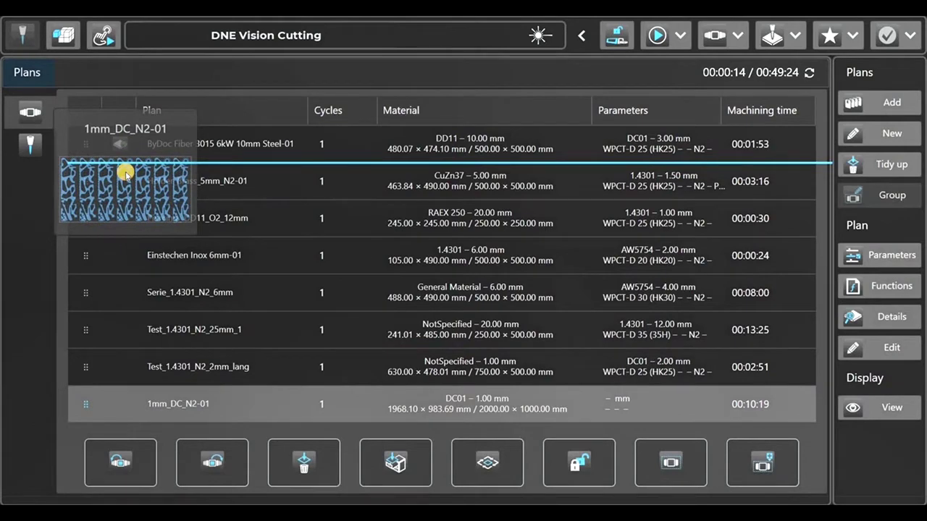
pyautogui.moveTo(125, 174); pyautogui.dragTo(126, 174)
# Apply the 1.4301 2 mm N2 parameter set from the sMsL_L800_6000_WSX_20210602 folder
pyautogui.click(880, 254)
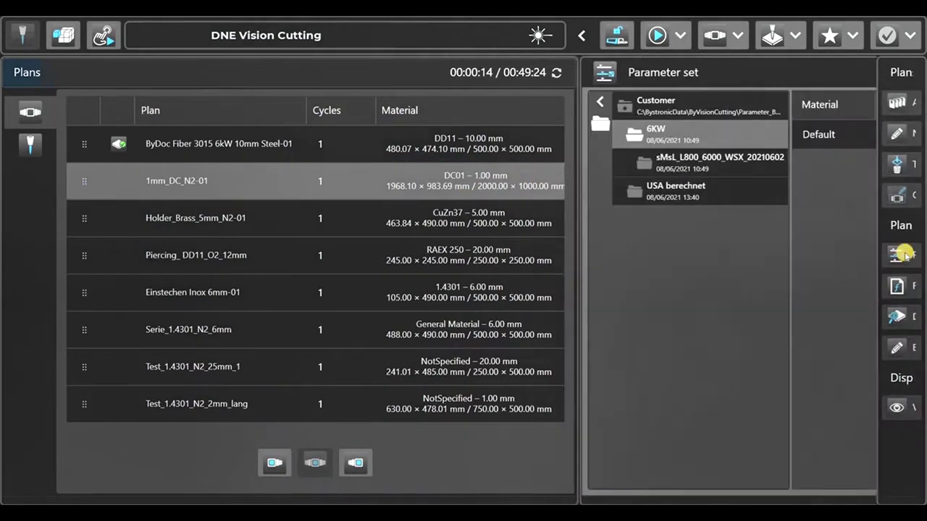
pyautogui.click(449, 159)
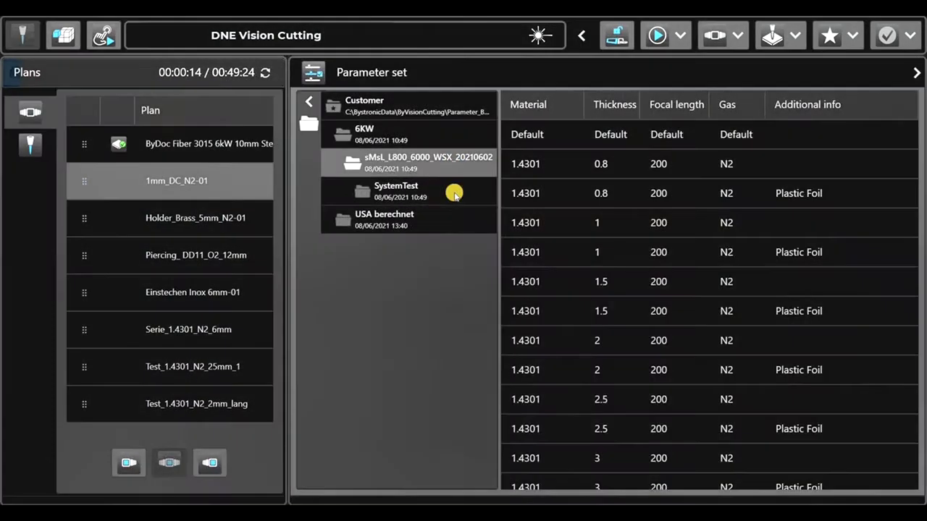
pyautogui.click(595, 342)
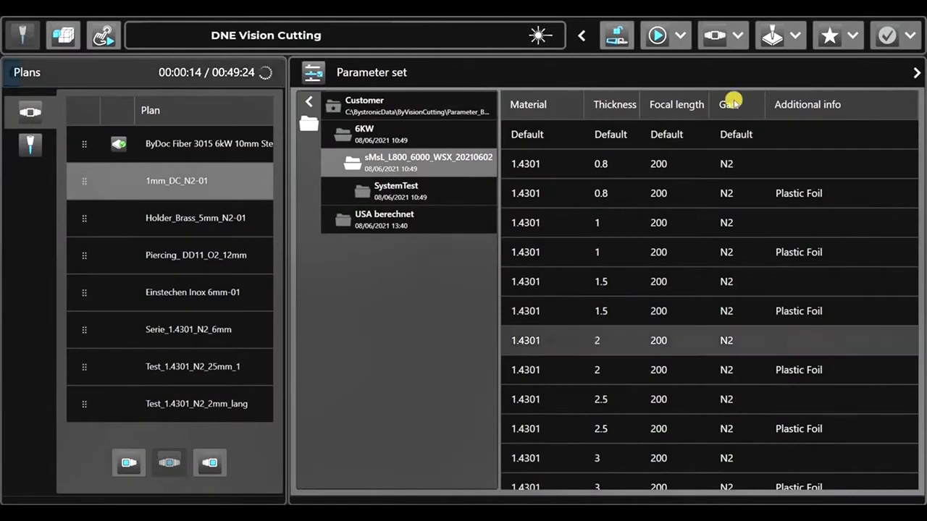
pyautogui.click(730, 68)
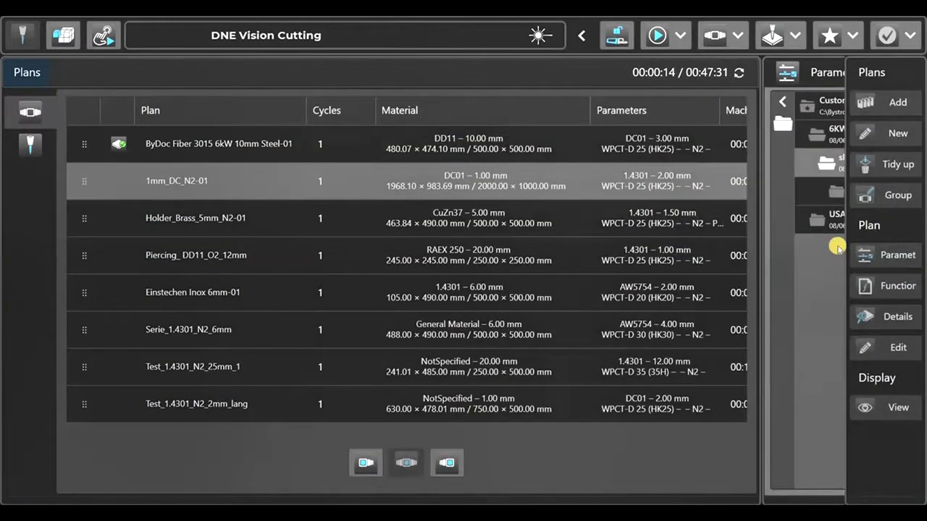
# Enable edge detection and microjoints in programmed mode
pyautogui.click(869, 285)
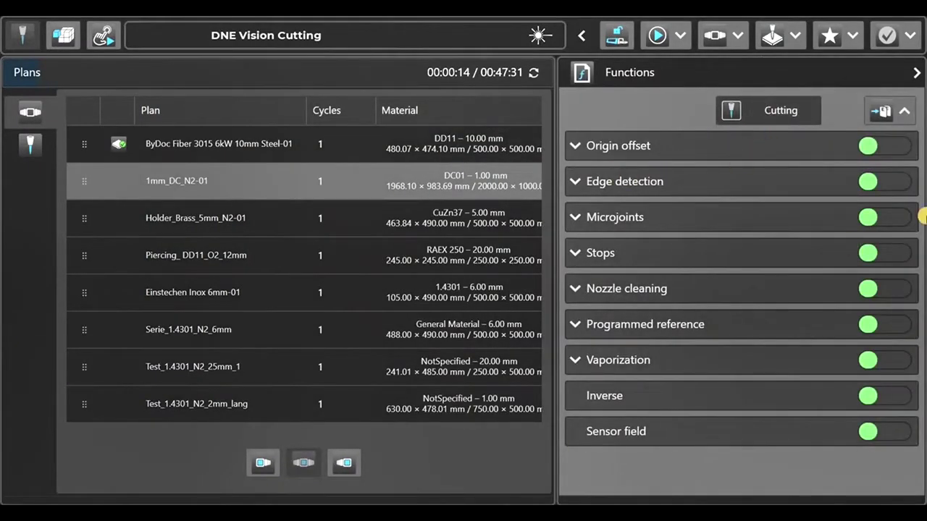
pyautogui.click(909, 182)
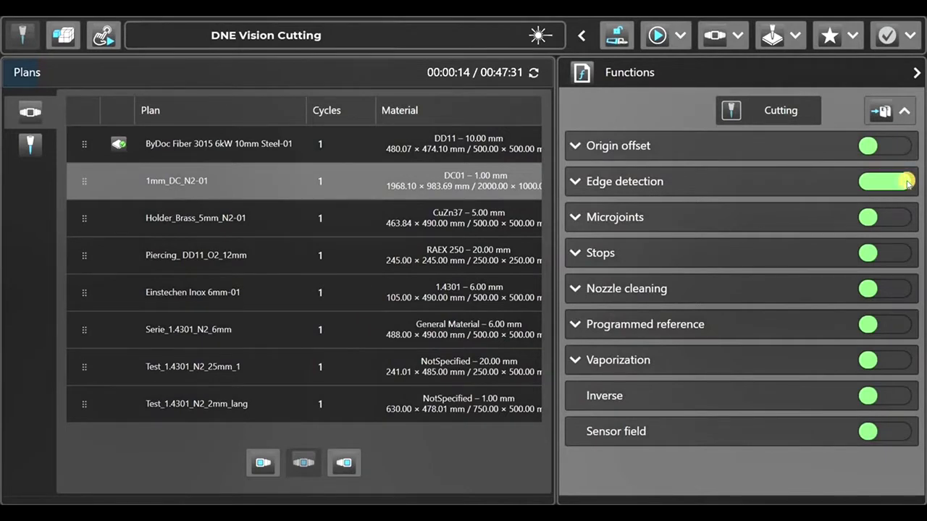
pyautogui.click(903, 217)
pyautogui.click(721, 216)
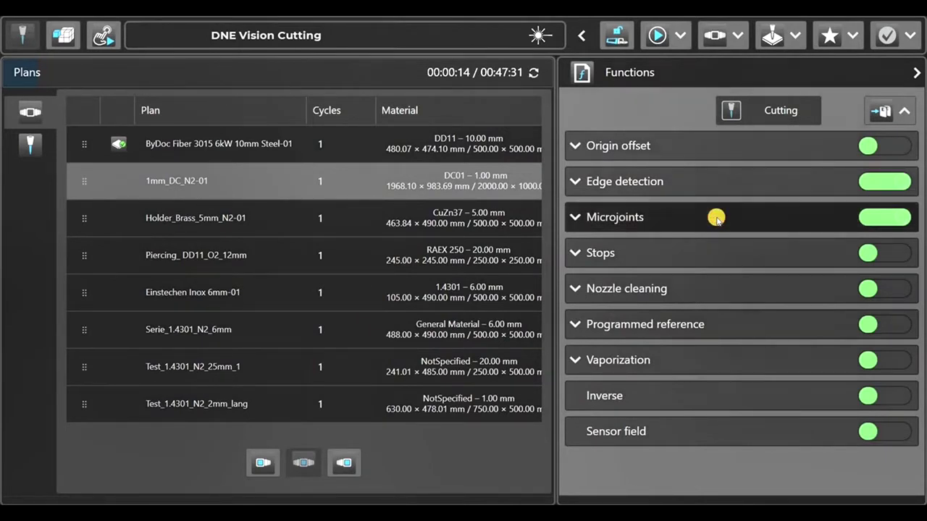
pyautogui.click(794, 241)
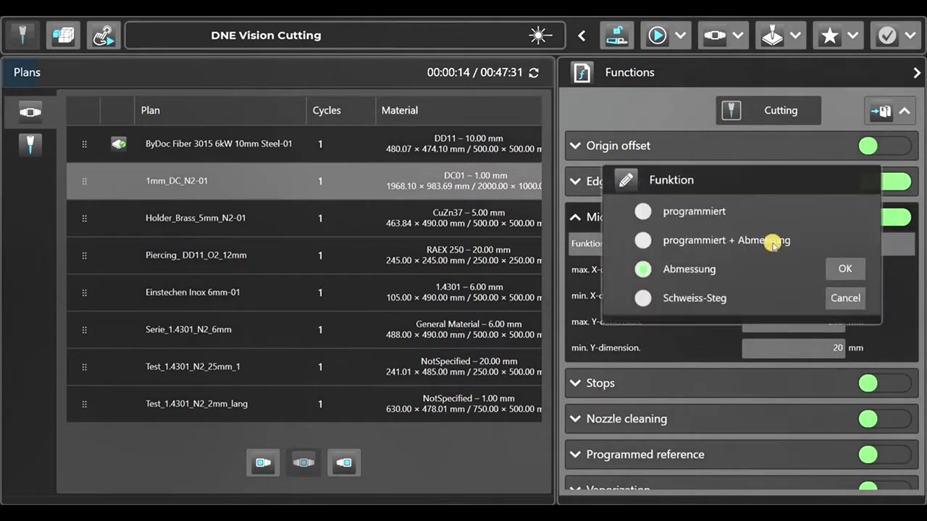
pyautogui.click(699, 211)
pyautogui.click(844, 271)
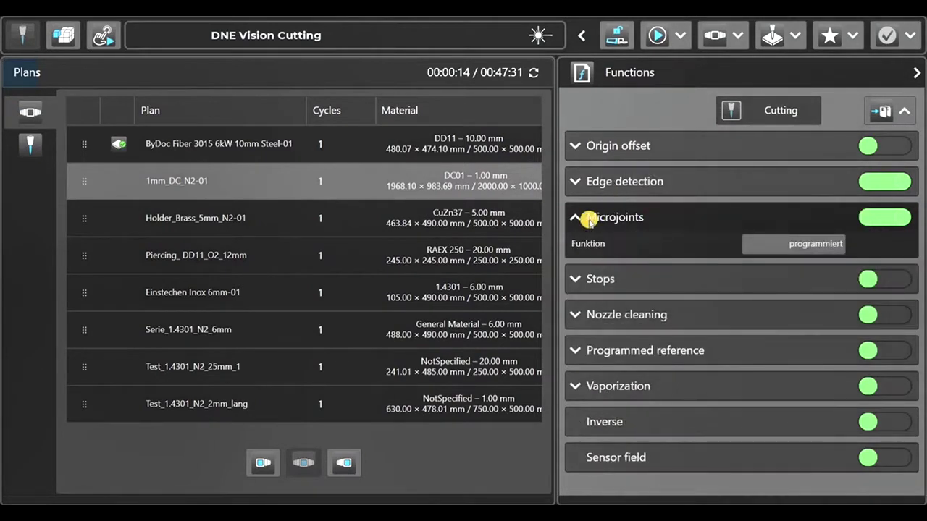
pyautogui.click(587, 216)
# Enable a stop before part 2, then open 1mm_DC_N2-01 in the plan editor
pyautogui.click(887, 254)
pyautogui.click(663, 245)
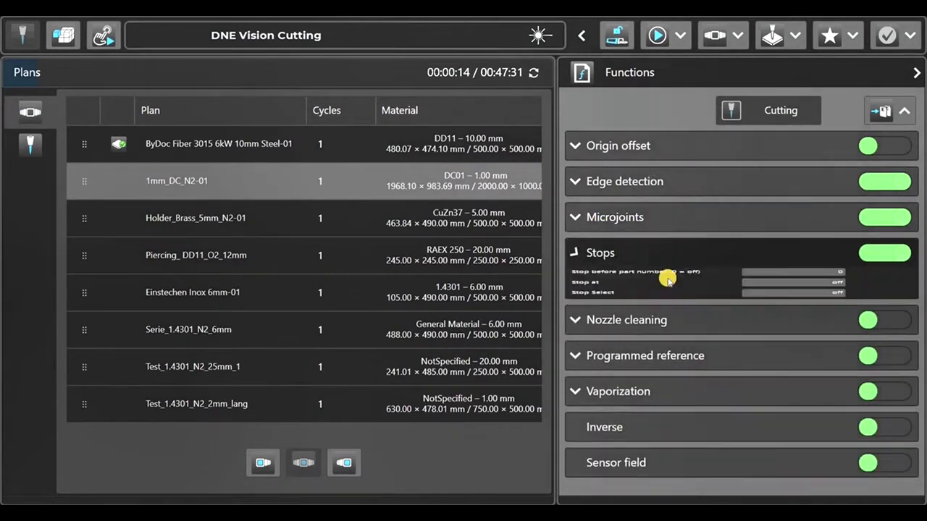
pyautogui.click(806, 283)
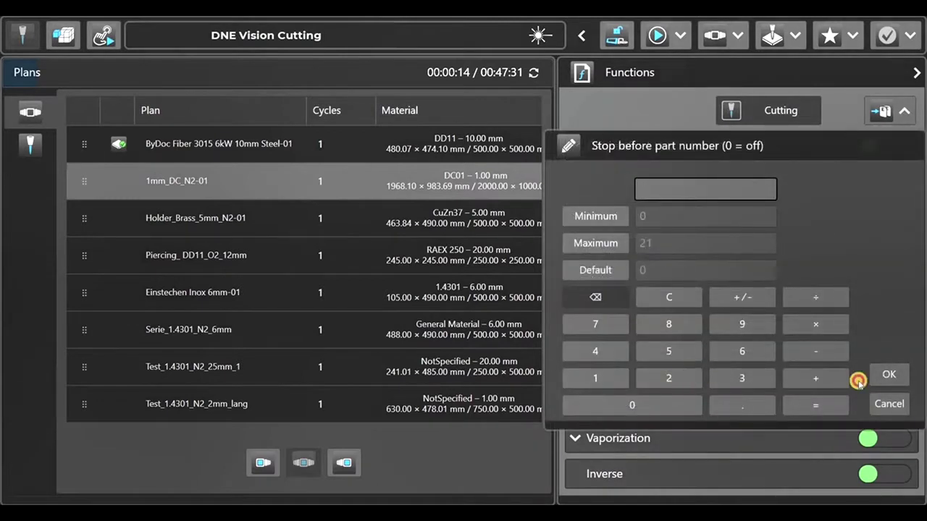
pyautogui.write('2')
pyautogui.click(885, 374)
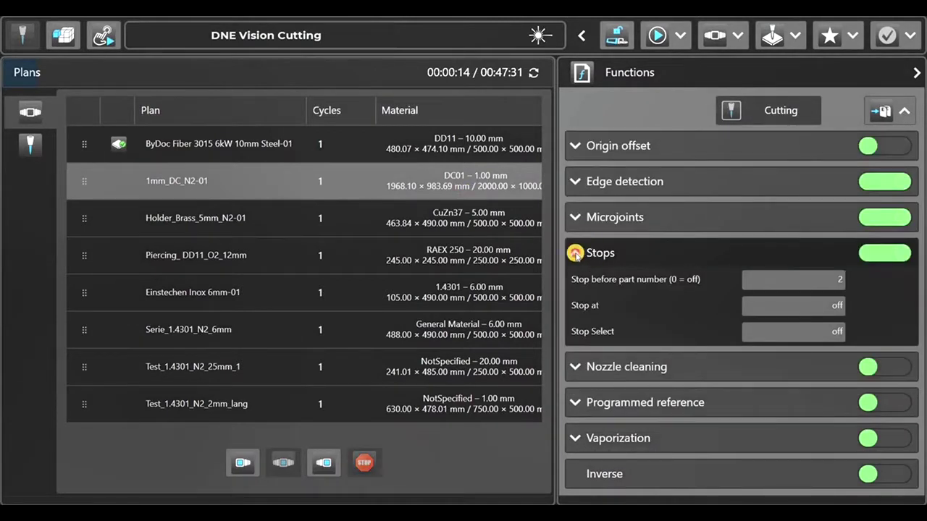
pyautogui.click(582, 252)
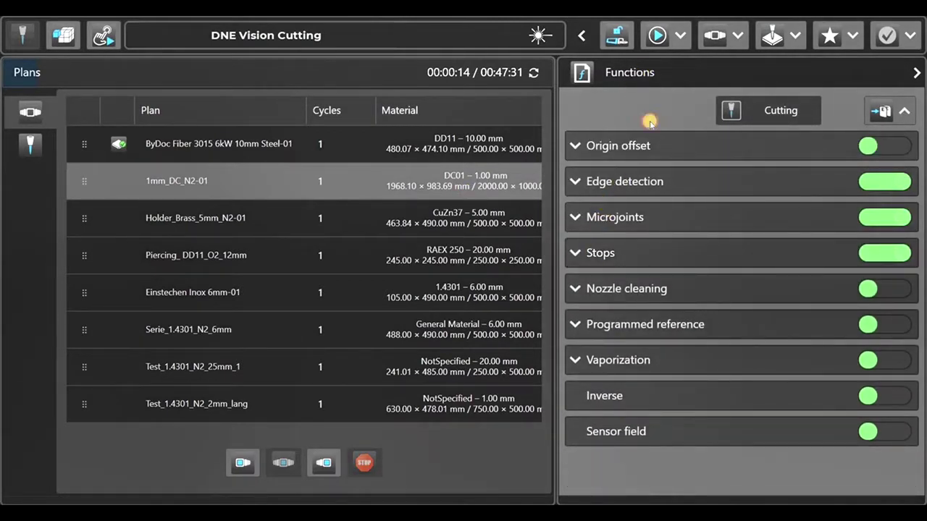
pyautogui.click(624, 81)
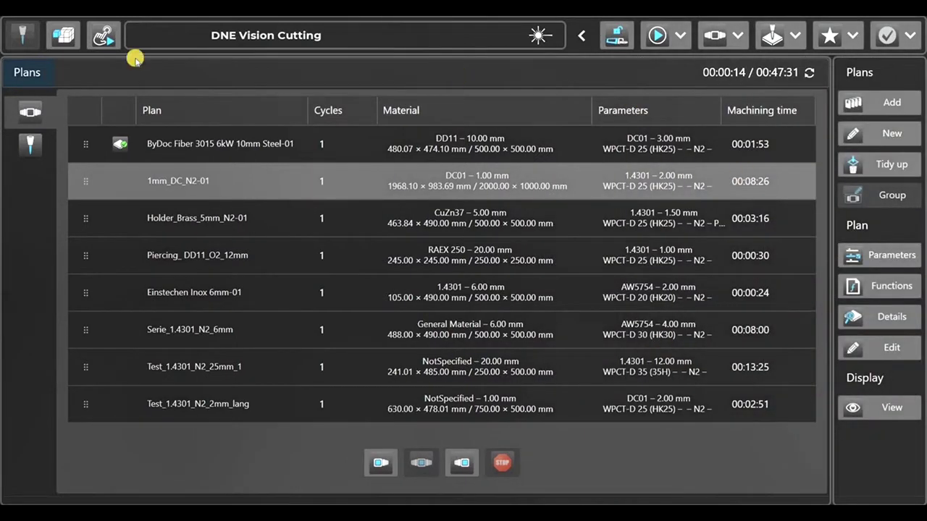
pyautogui.click(856, 352)
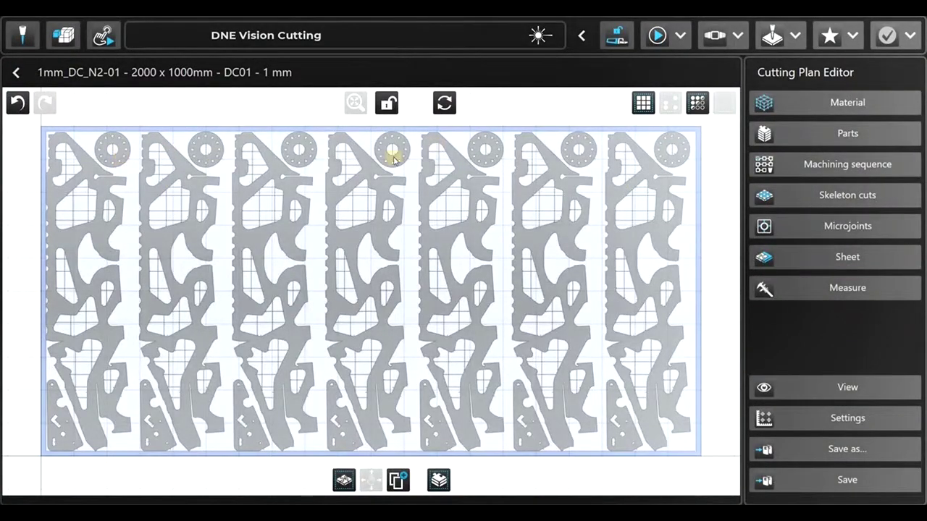
# Place a Holder_Brass_5mm_N2 part from the Holder_Brass_5mm_N2-01 plan in the gap between the first two columns
pyautogui.click(802, 134)
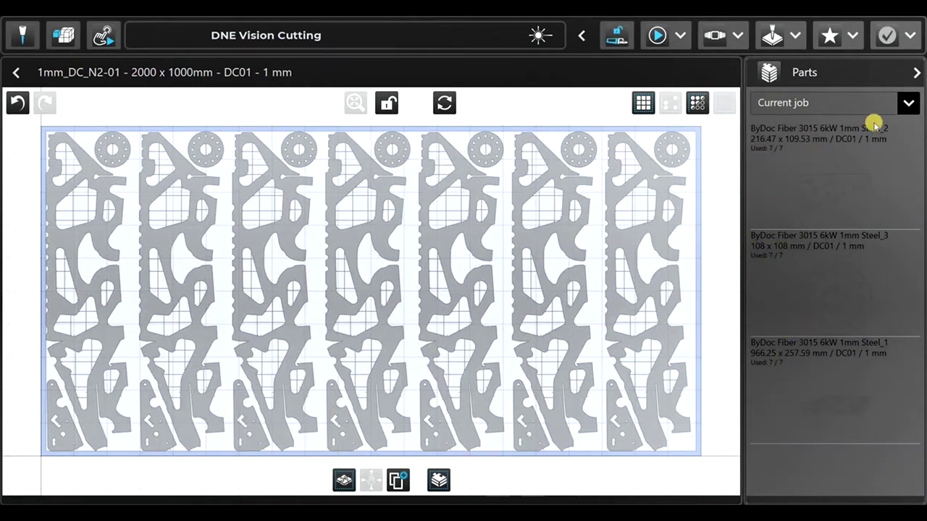
pyautogui.click(906, 106)
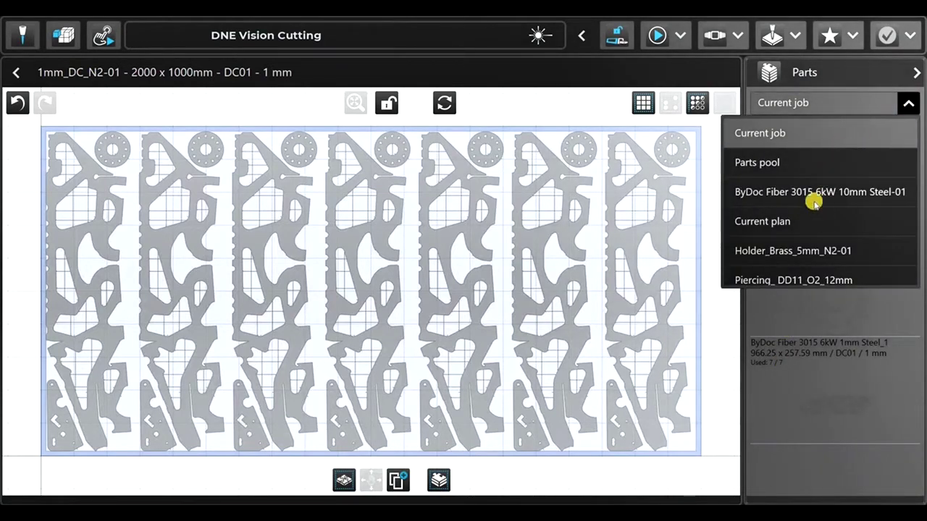
pyautogui.click(800, 254)
pyautogui.moveTo(764, 218); pyautogui.dragTo(92, 267)
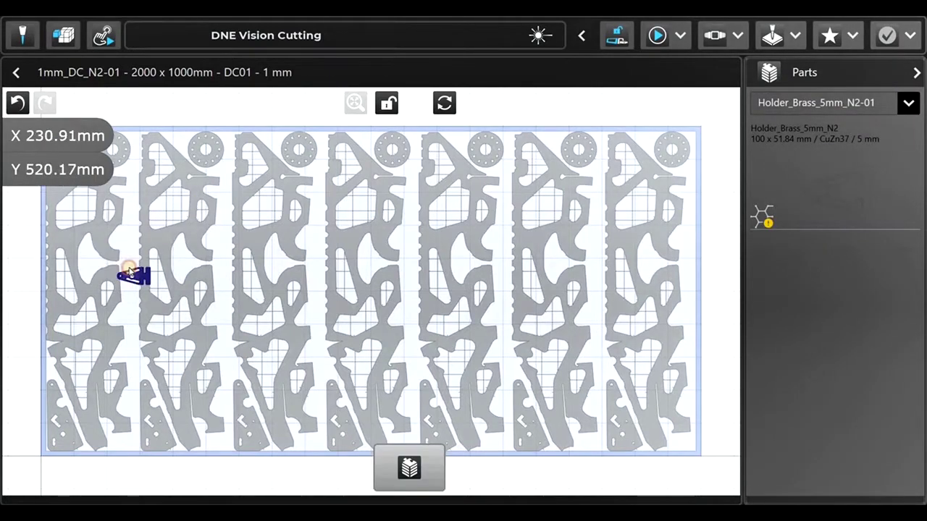
pyautogui.moveTo(92, 267); pyautogui.dragTo(143, 269)
pyautogui.click(126, 272)
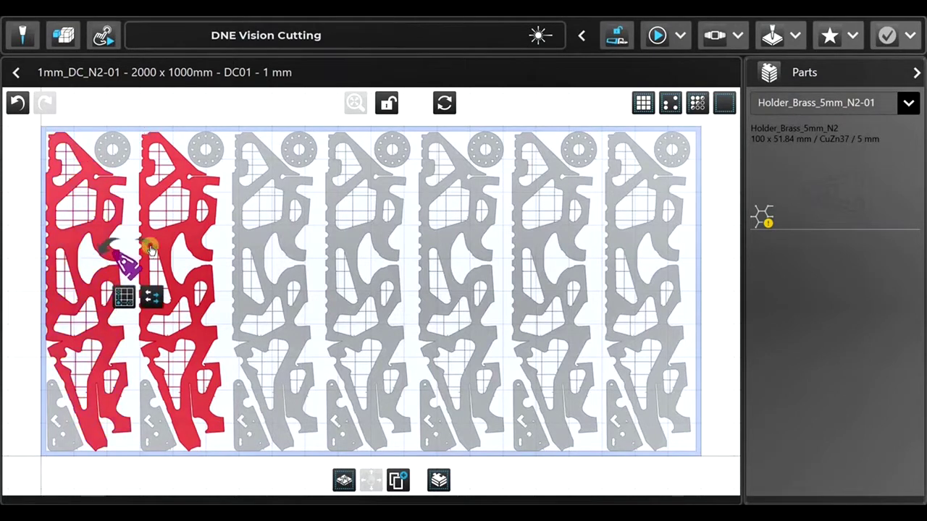
pyautogui.moveTo(118, 284); pyautogui.dragTo(128, 233)
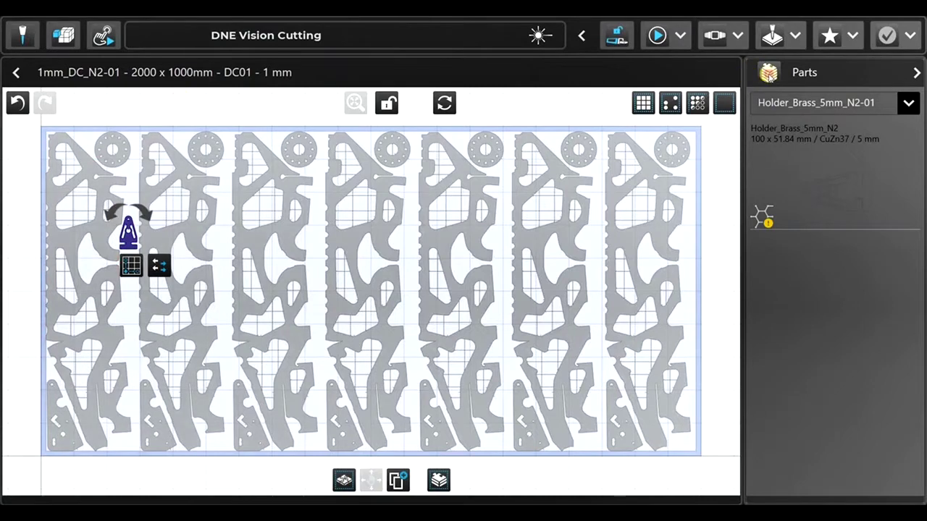
pyautogui.click(916, 72)
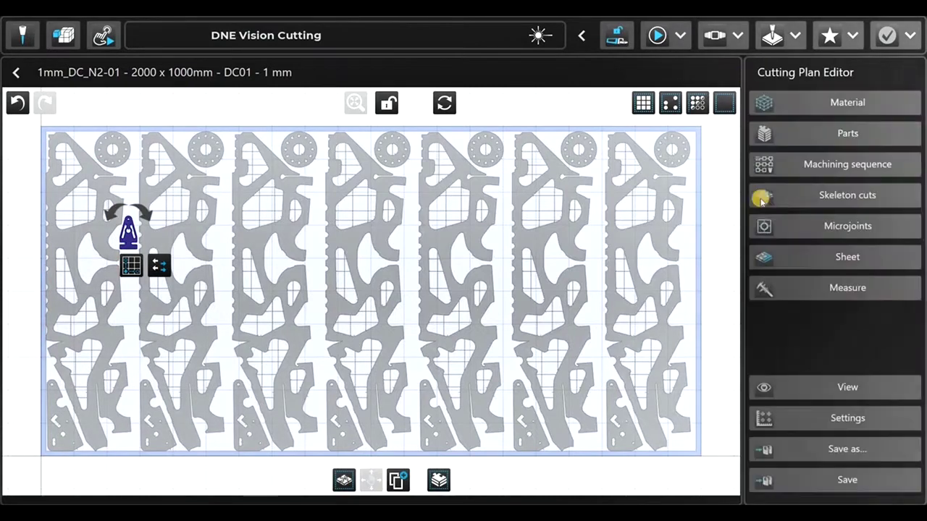
# Review the plan's microjoint settings
pyautogui.click(879, 227)
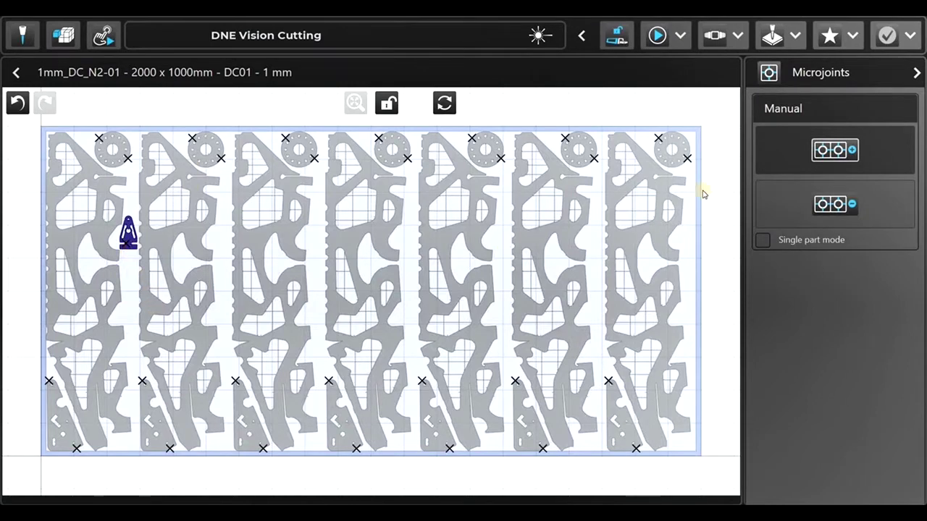
pyautogui.click(826, 80)
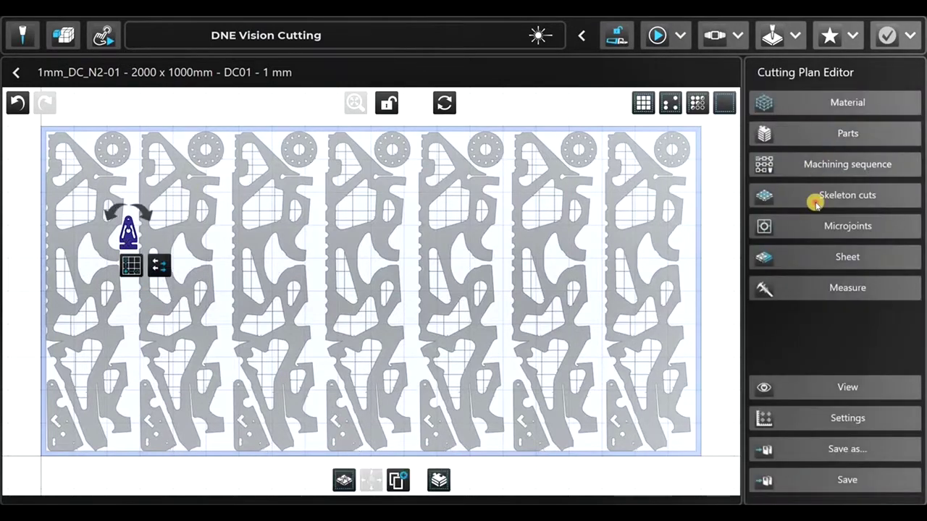
pyautogui.click(817, 196)
# Insert skeleton cuts across the sheet with 500 mm X and 800 mm Y spacing
pyautogui.click(861, 152)
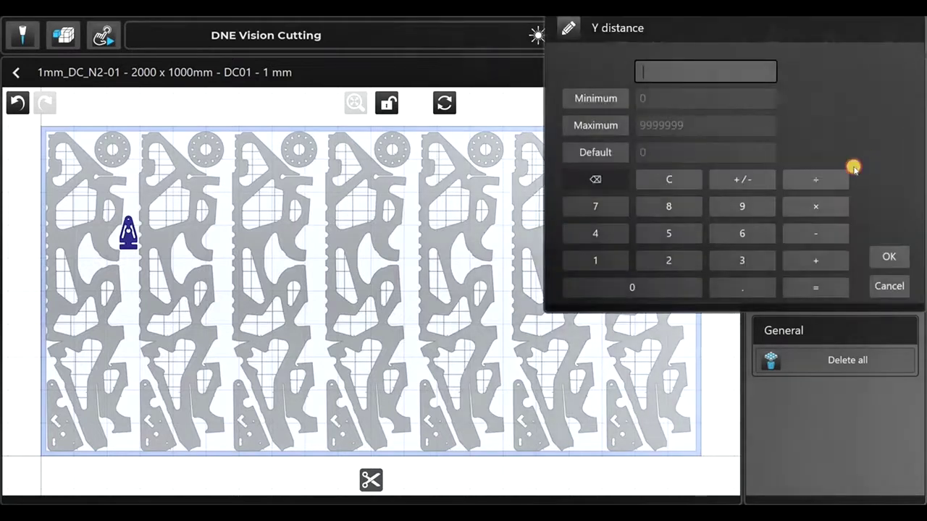
pyautogui.click(664, 210)
pyautogui.click(664, 286)
pyautogui.click(665, 286)
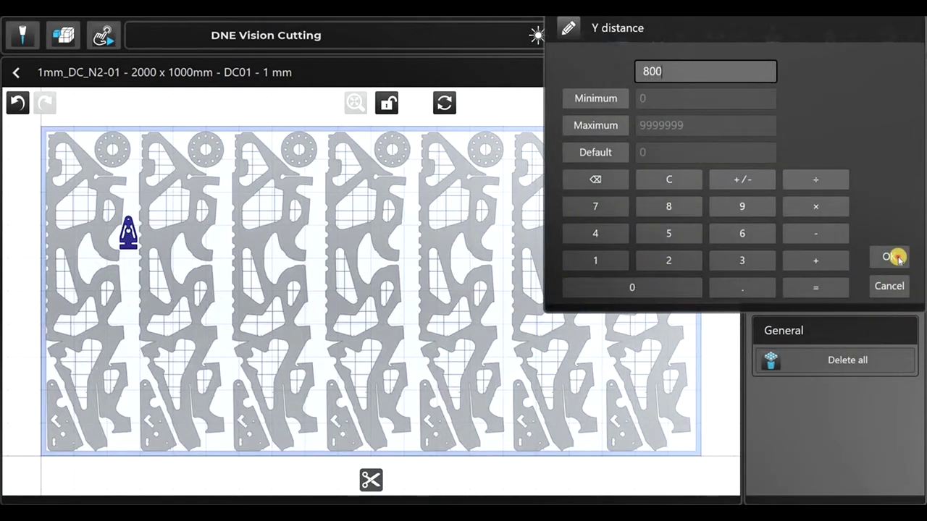
pyautogui.click(889, 257)
pyautogui.click(828, 201)
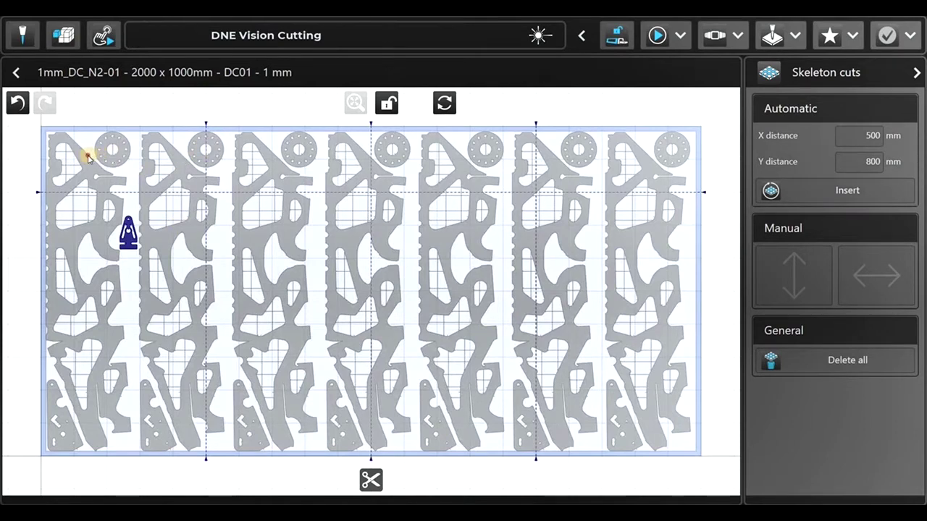
pyautogui.moveTo(345, 130); pyautogui.dragTo(382, 140)
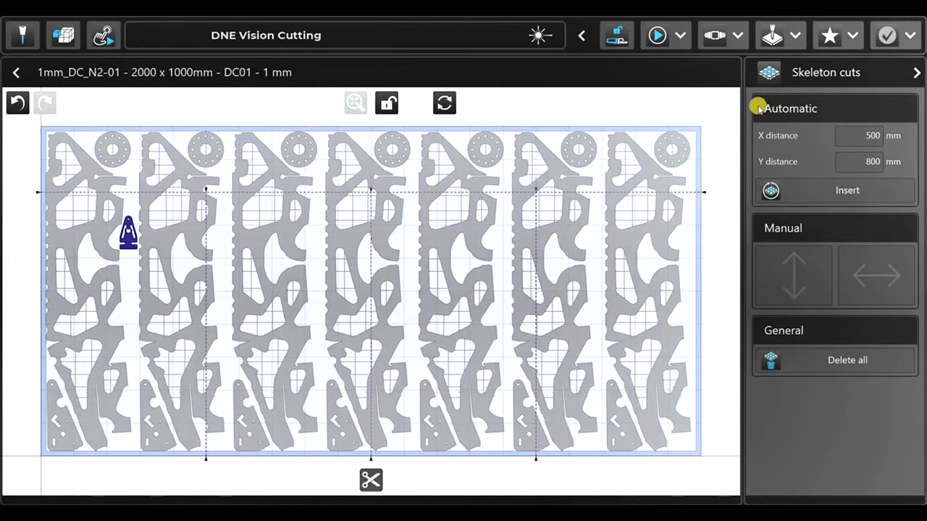
pyautogui.click(855, 75)
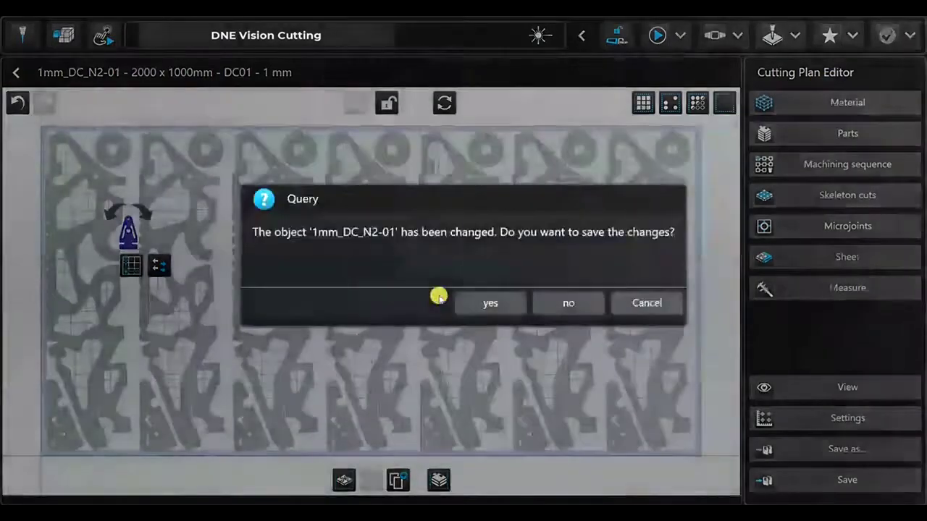
# Save the plan and start machining 1mm_DC_N2-01, confirming the DC01 material load
pyautogui.click(492, 302)
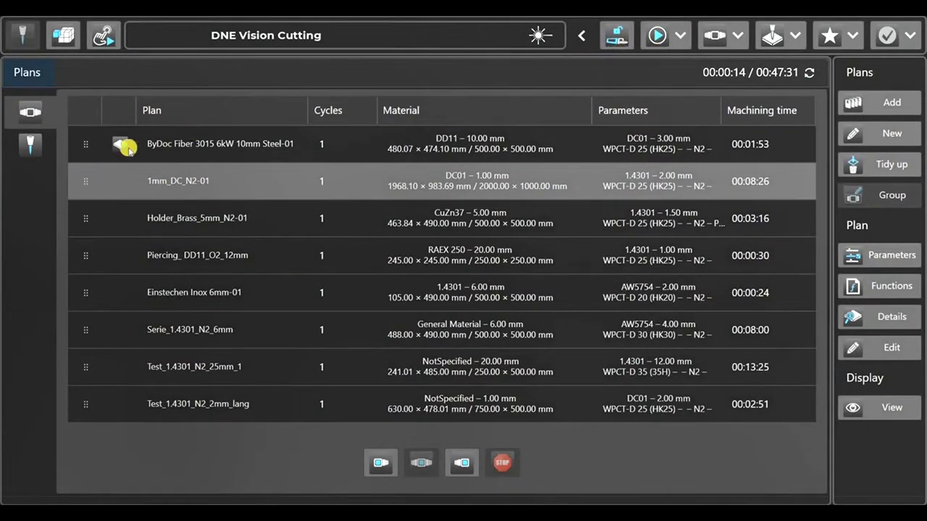
pyautogui.click(670, 36)
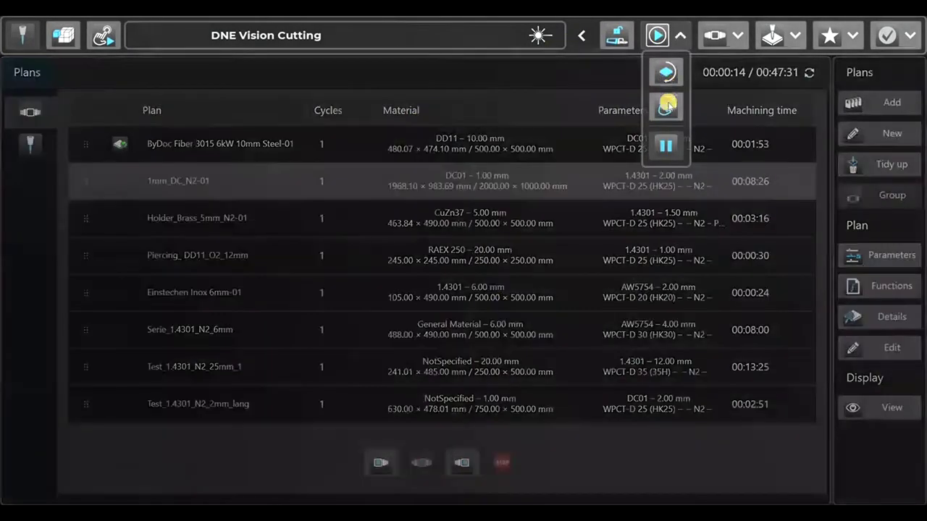
pyautogui.click(670, 114)
pyautogui.click(163, 381)
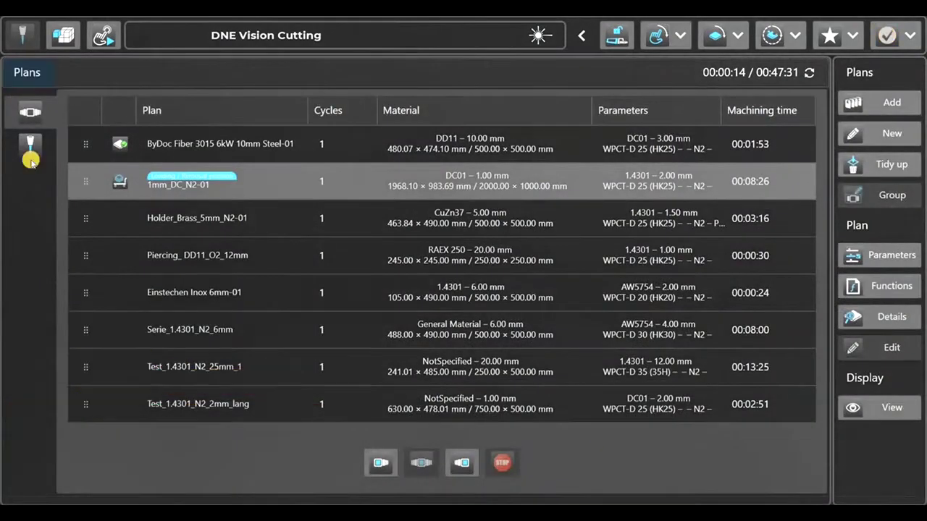
pyautogui.click(30, 145)
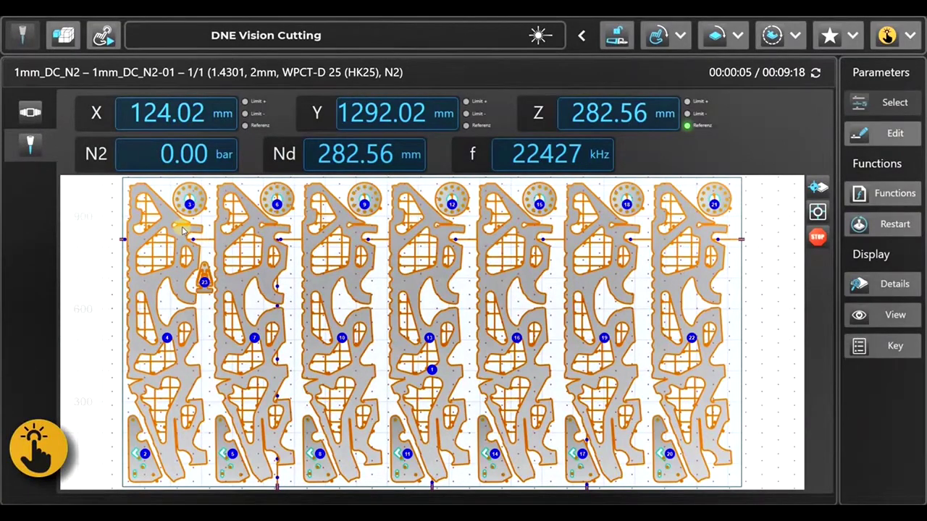
# Review the running job's cutting parameter table per contour type
pyautogui.scroll(5, 183, 230)
pyautogui.scroll(-5, 345, 316)
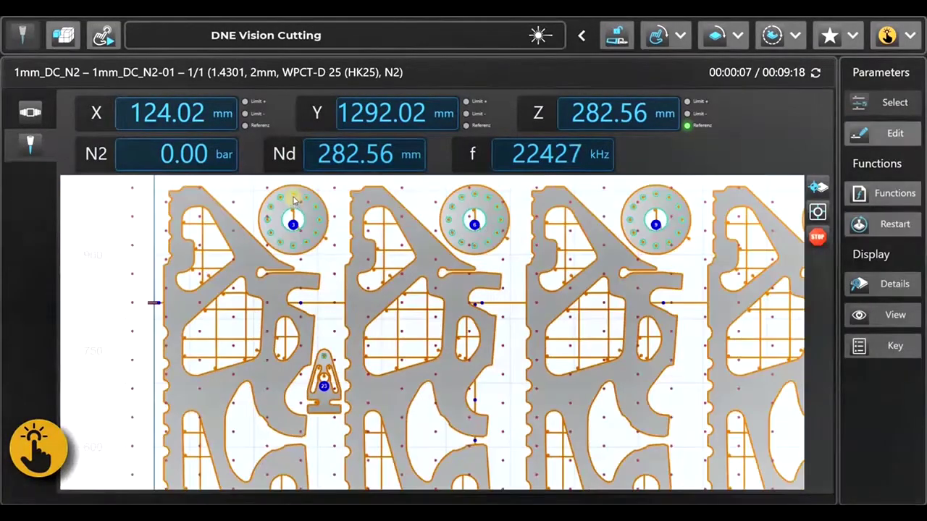
pyautogui.scroll(2, 336, 233)
pyautogui.click(872, 135)
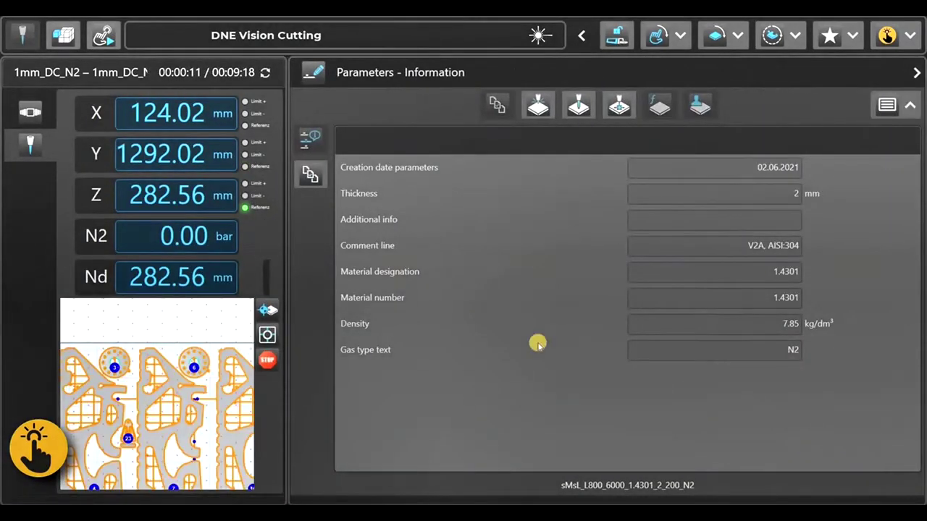
pyautogui.scroll(3, 108, 365)
pyautogui.scroll(3, 196, 333)
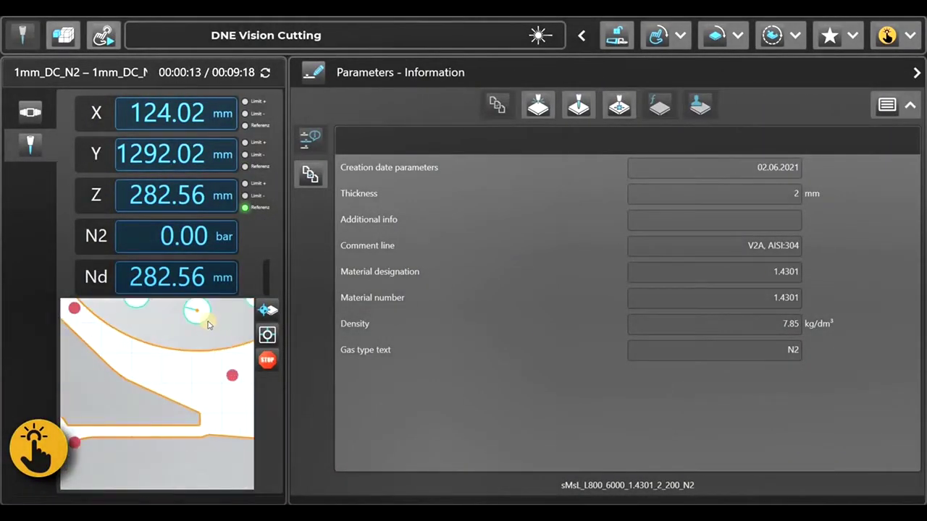
pyautogui.click(208, 323)
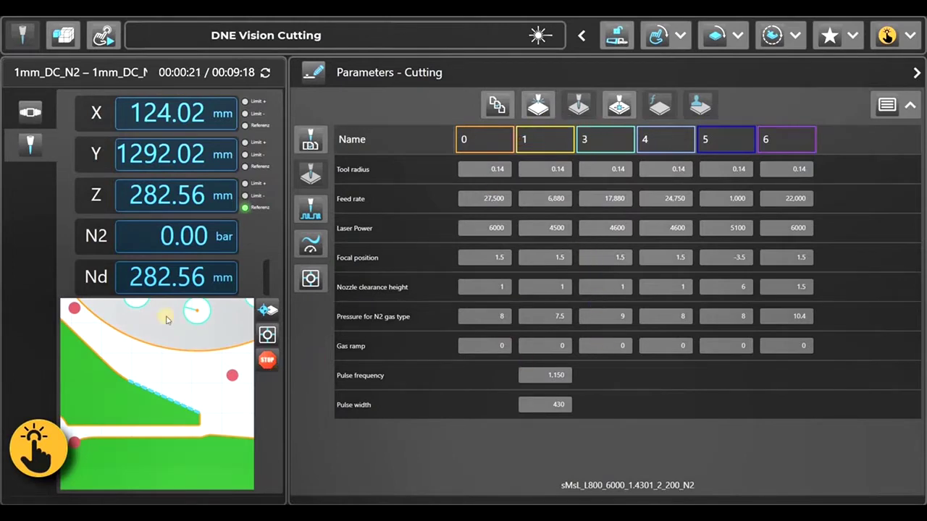
pyautogui.click(375, 65)
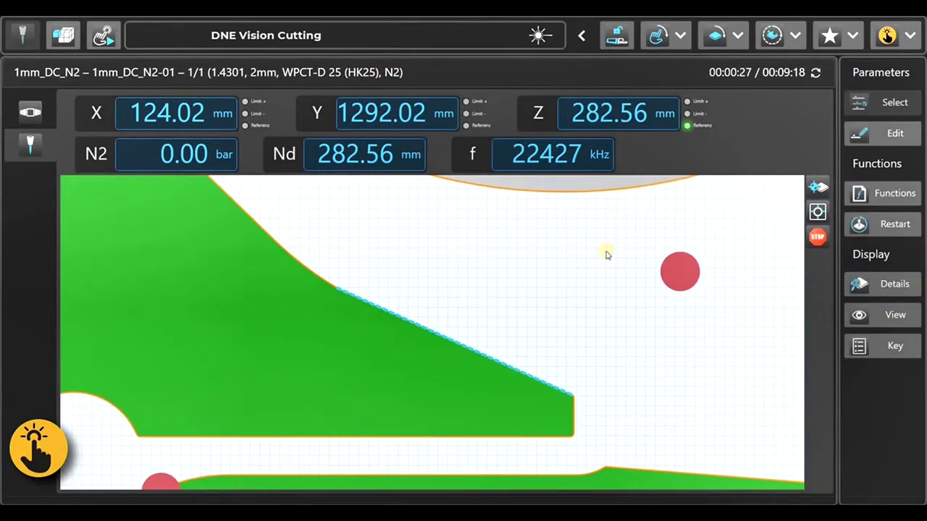
# Check the enabled cutting functions, then zoom out to the whole sheet
pyautogui.click(873, 193)
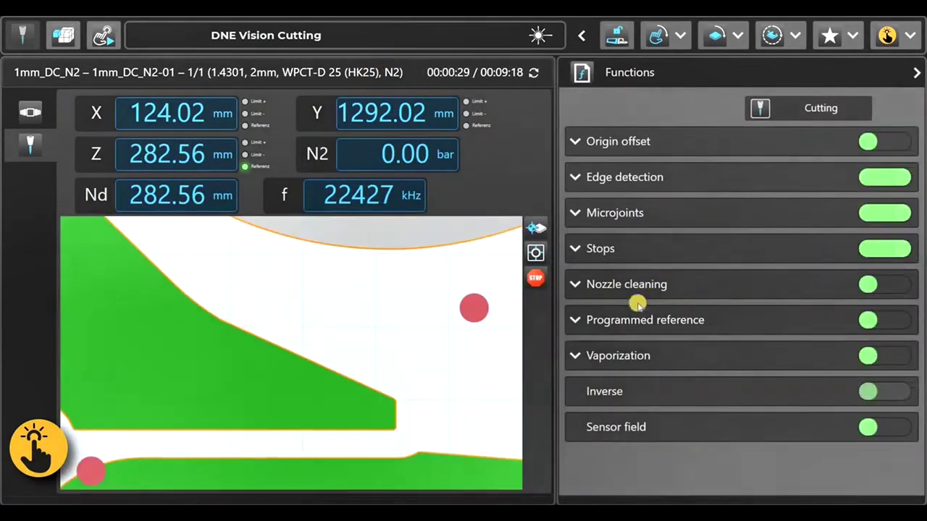
pyautogui.click(601, 72)
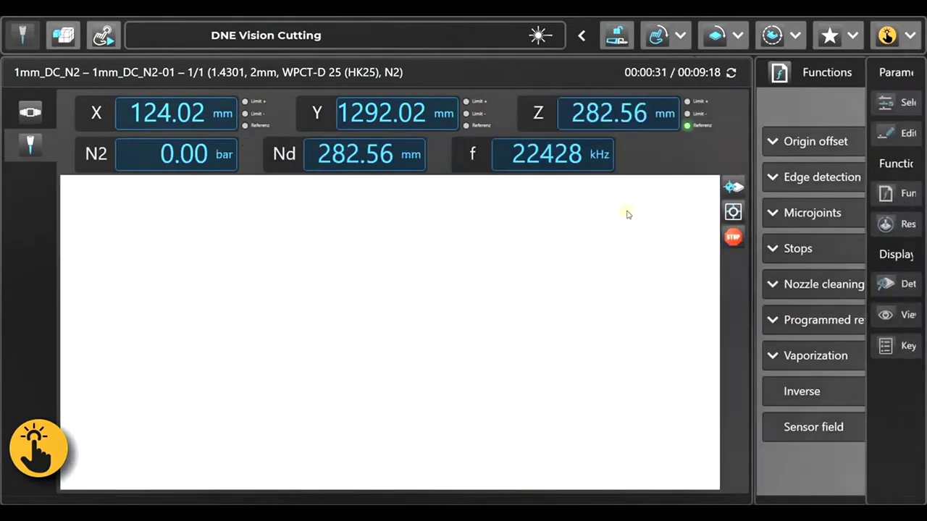
pyautogui.doubleClick(431, 301)
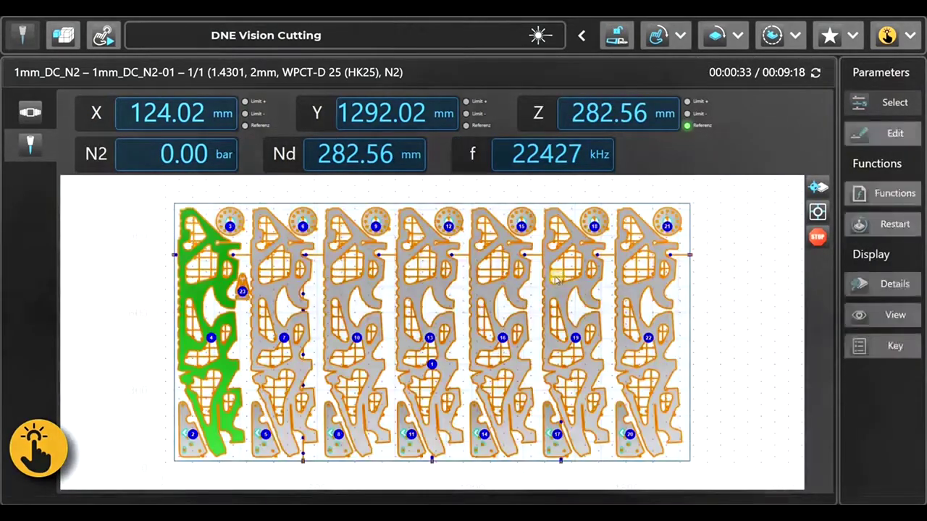